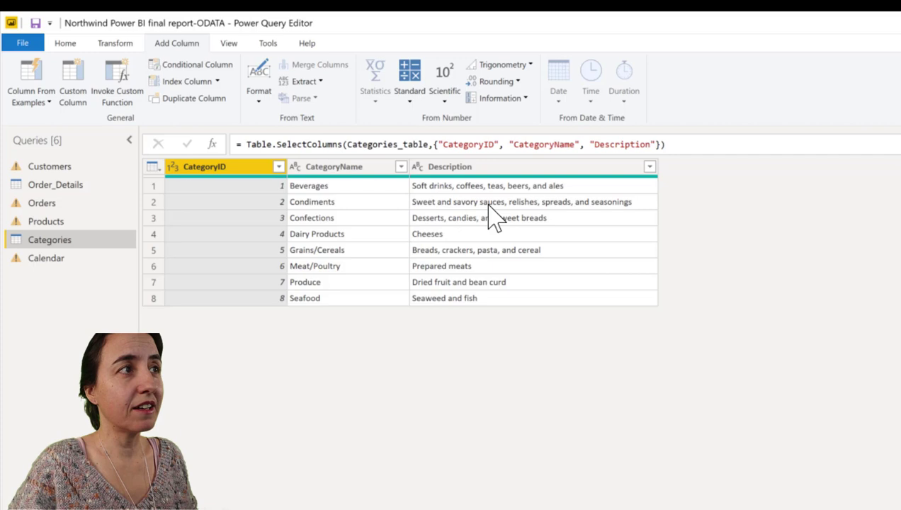
Drill down into CategoryID 2's Description cell and inspect the generated {[CategoryID=2]} formula.
{"action": "left_click", "coordinate": [543, 205]}
{"action": "right_click", "coordinate": [544, 205]}
{"action": "left_click", "coordinate": [607, 262]}
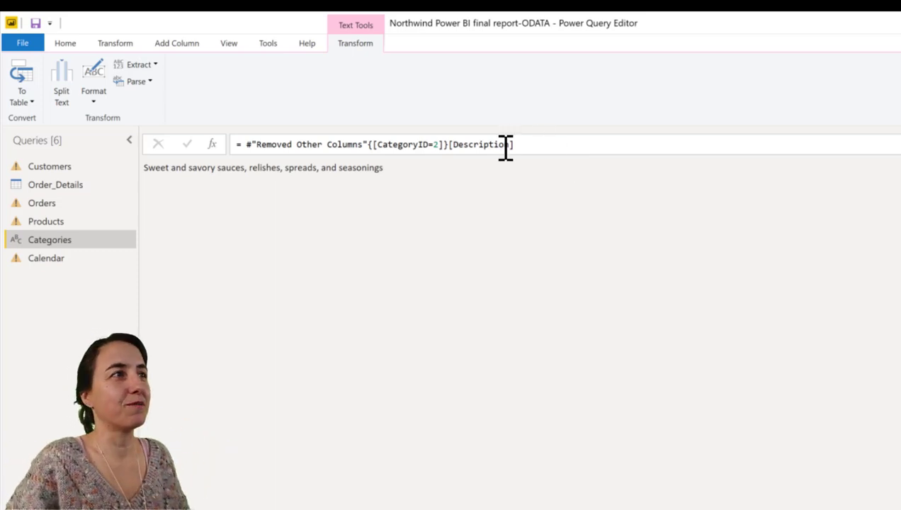
{"action": "left_click_drag", "start_coordinate": [549, 146], "coordinate": [247, 148]}
{"action": "left_click", "coordinate": [441, 254]}
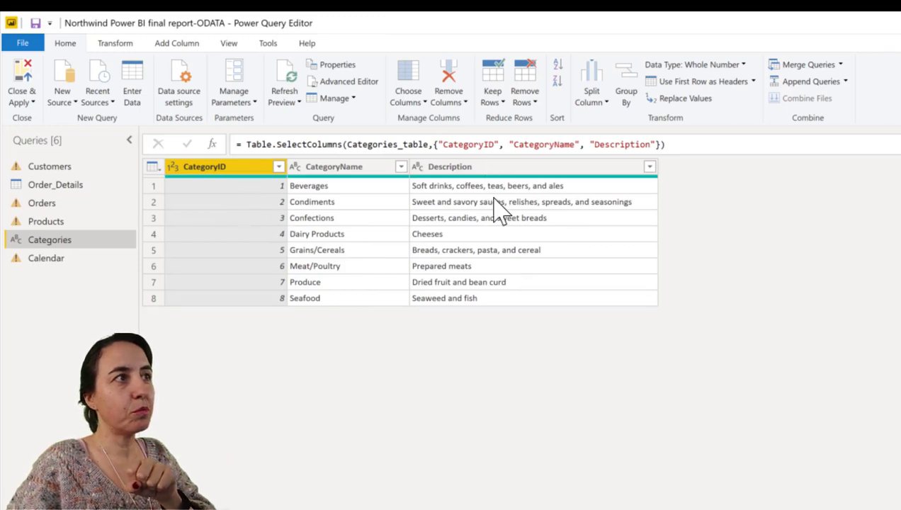
{"action": "left_click", "coordinate": [460, 201]}
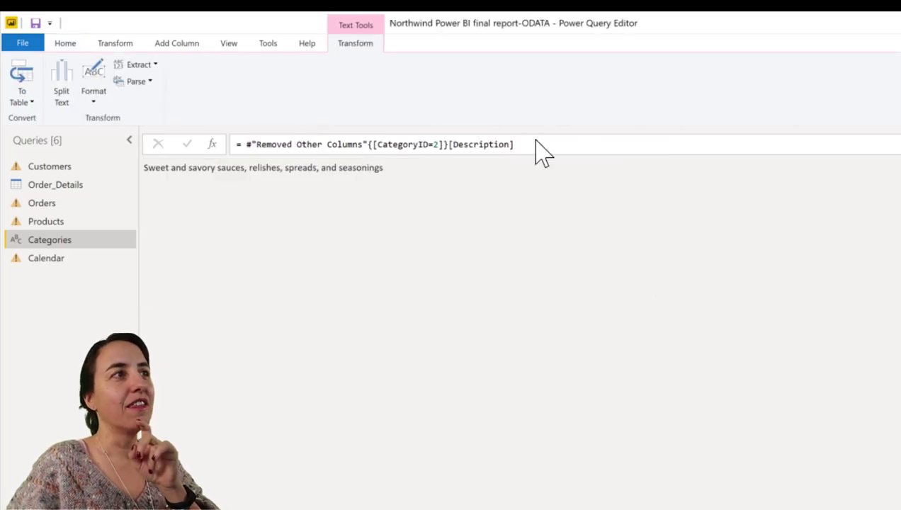
Change the formula's lookup from {[CategoryID=2]} to the position-based {2}.
{"action": "left_click", "coordinate": [244, 144], "text": "shift"}
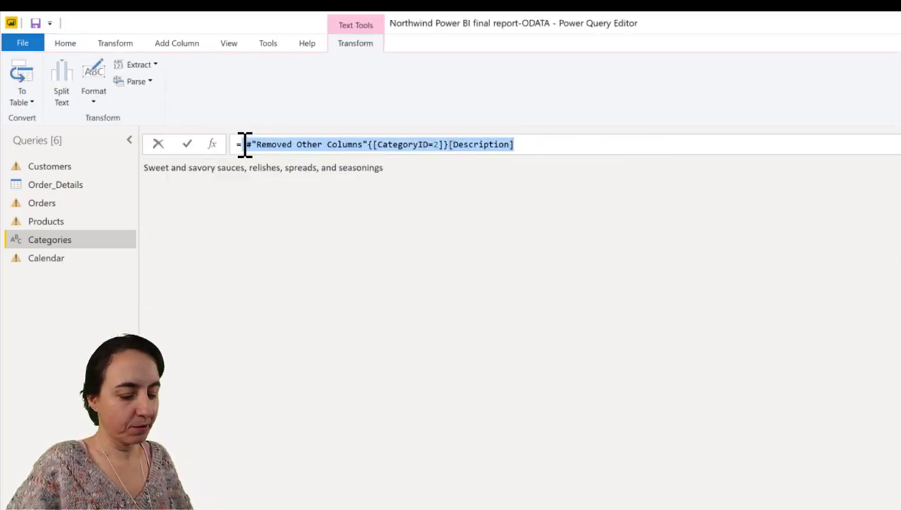
{"action": "left_click", "coordinate": [658, 287]}
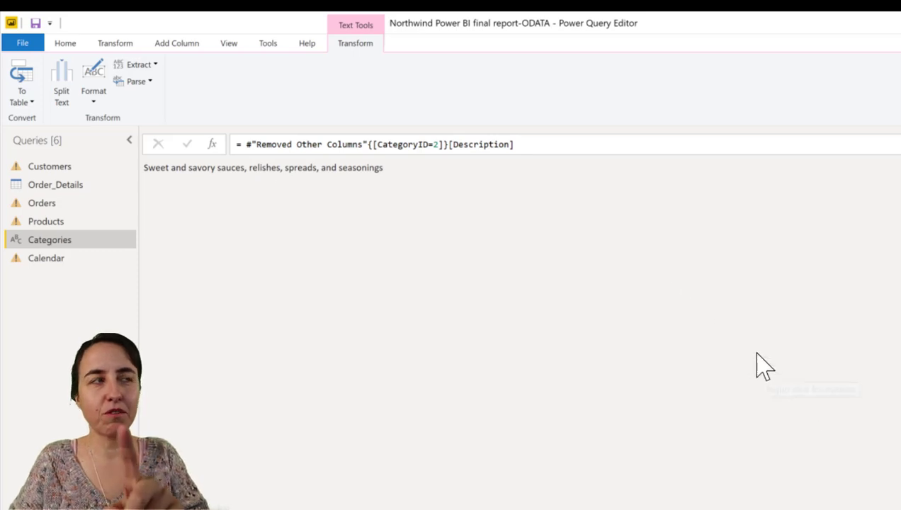
{"action": "left_click", "coordinate": [437, 145]}
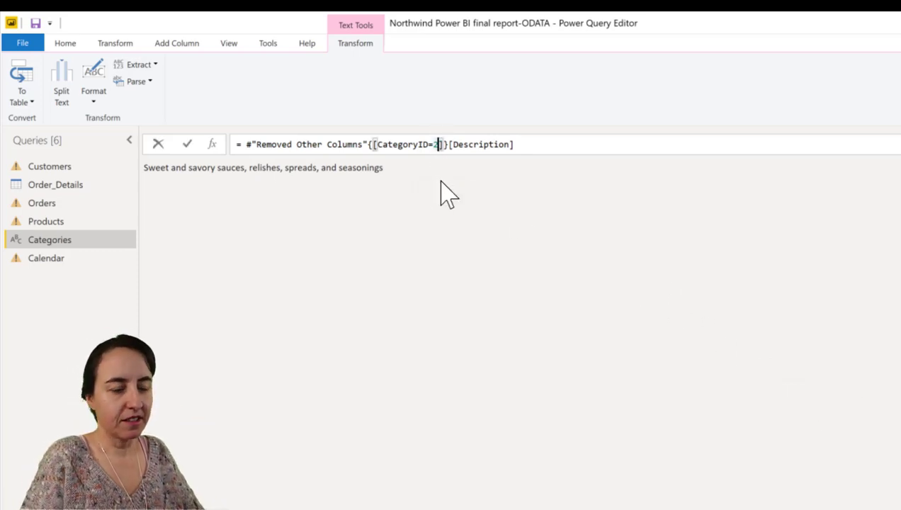
{"action": "key", "text": "BackSpace"}
{"action": "key", "text": "BackSpace"}
{"action": "key", "text": "BackSpace"}
{"action": "key", "text": "BackSpace"}
{"action": "key", "text": "BackSpace"}
{"action": "key", "text": "BackSpace"}
{"action": "key", "text": "BackSpace"}
{"action": "key", "text": "BackSpace"}
{"action": "key", "text": "BackSpace"}
{"action": "key", "text": "BackSpace"}
{"action": "key", "text": "BackSpace"}
{"action": "key", "text": "BackSpace"}
{"action": "key", "text": "BackSpace"}
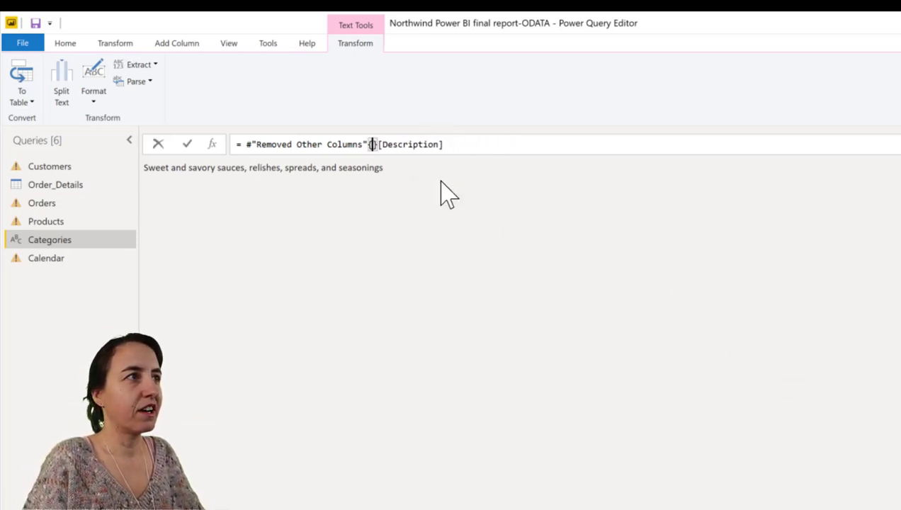
{"action": "key", "text": "Delete"}
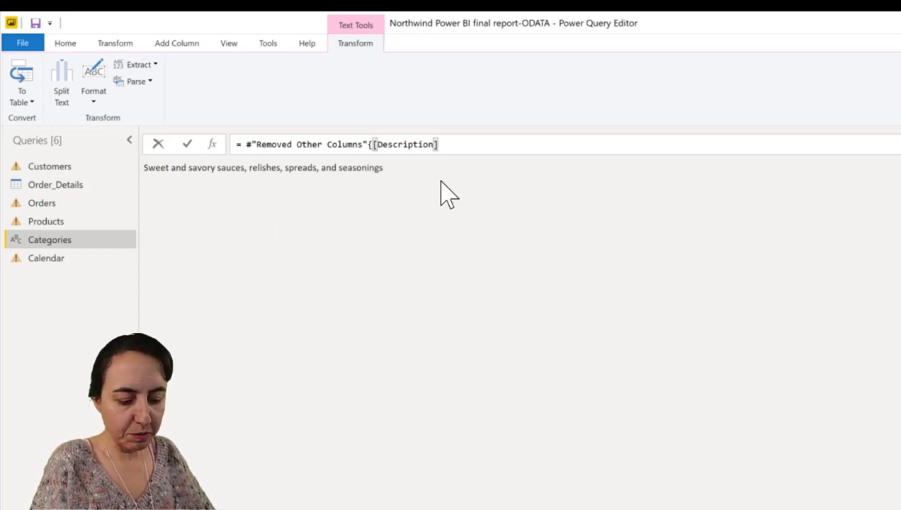
{"action": "type", "text": "}"}
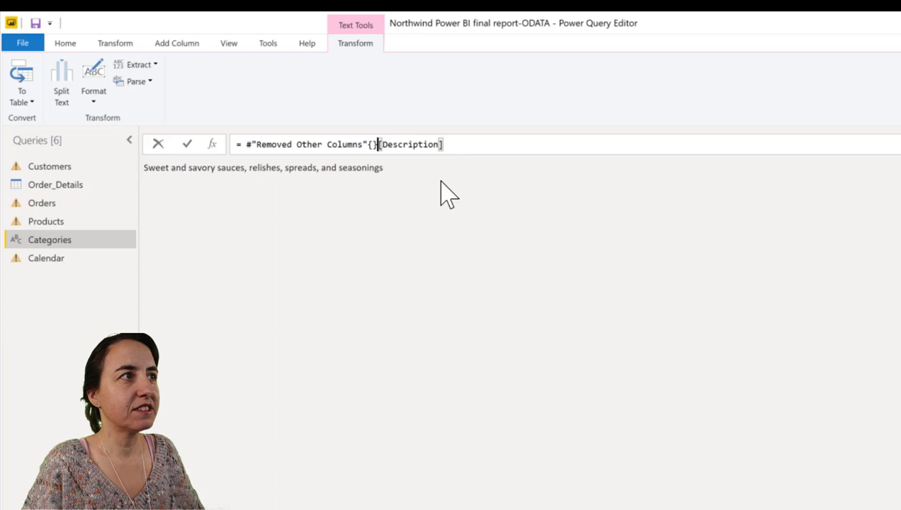
{"action": "key", "text": "Left"}
{"action": "type", "text": "2"}
{"action": "key", "text": "Right"}
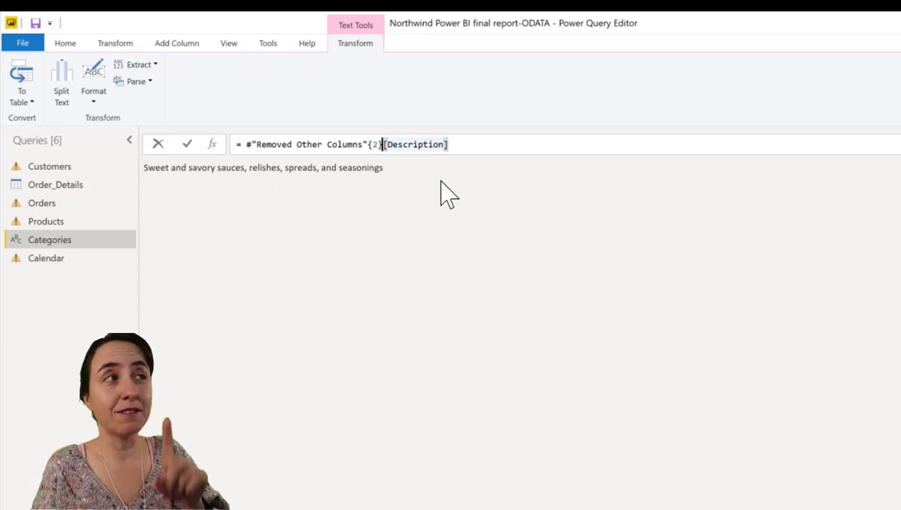
{"action": "key", "text": "Return"}
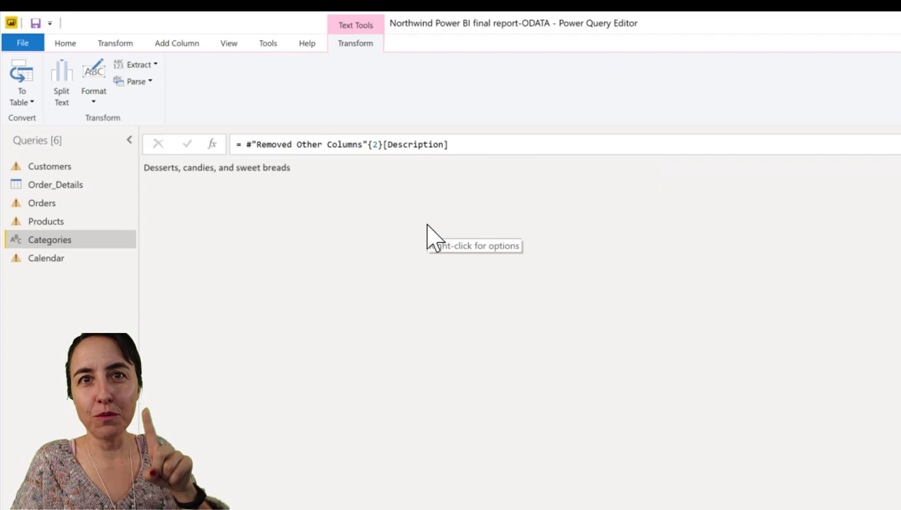
Change the formula's row position from {2} to {1}.
{"action": "left_click", "coordinate": [379, 144]}
{"action": "key", "text": "BackSpace"}
{"action": "type", "text": "1"}
{"action": "key", "text": "Return"}
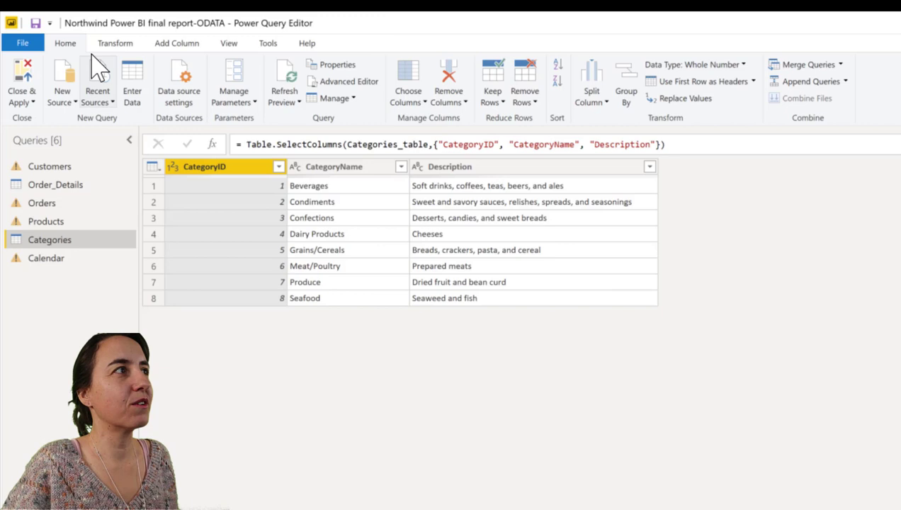
Add a custom column named PrevRow with #"Removed Other Columns"{[CategoryID]}[Description].
{"action": "left_click", "coordinate": [180, 43]}
{"action": "left_click", "coordinate": [74, 84]}
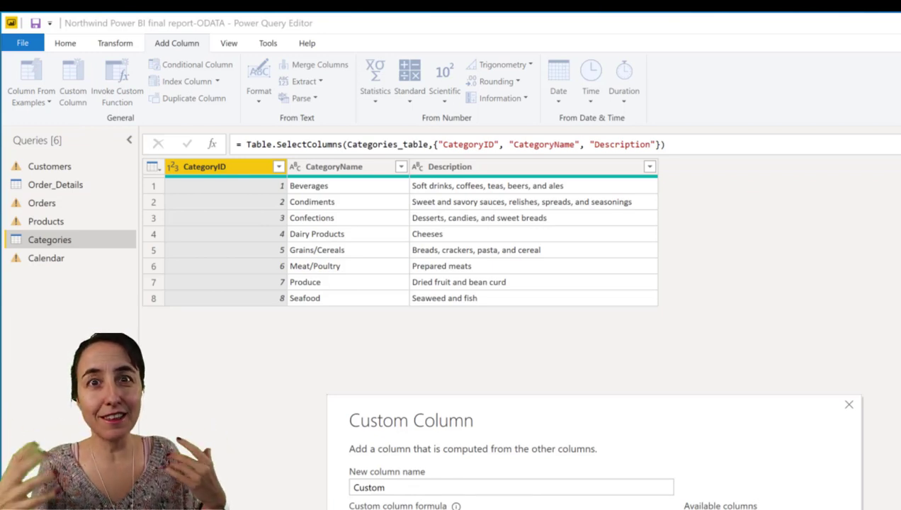
{"action": "double_click", "coordinate": [422, 487]}
{"action": "type", "text": "P"}
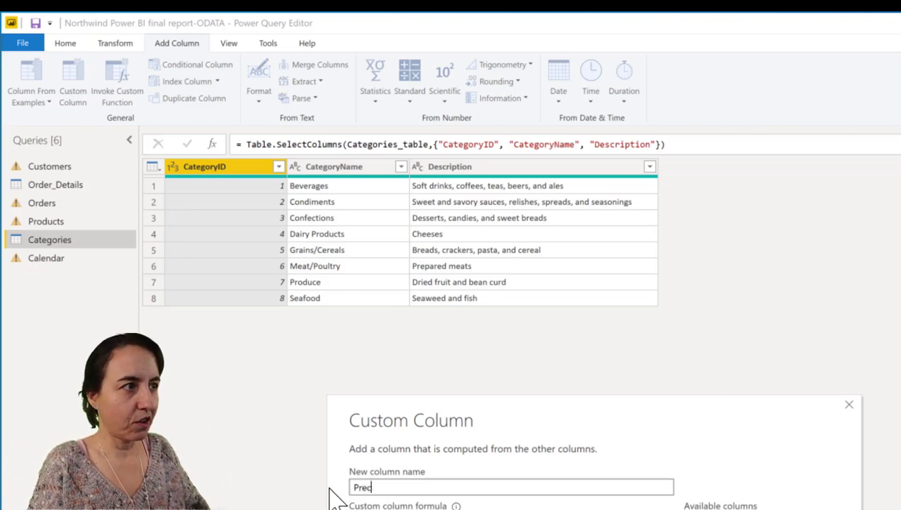
{"action": "type", "text": "revRow"}
{"action": "key", "text": "Tab"}
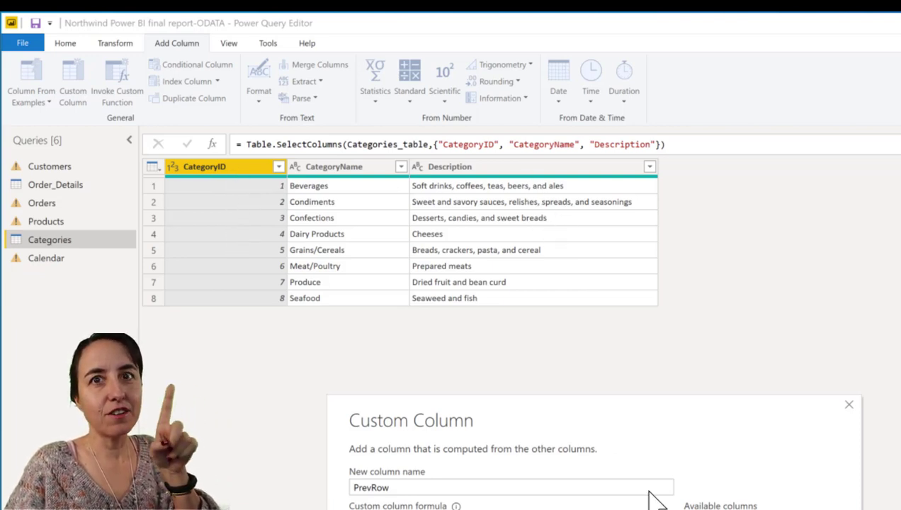
{"action": "key", "text": "Return"}
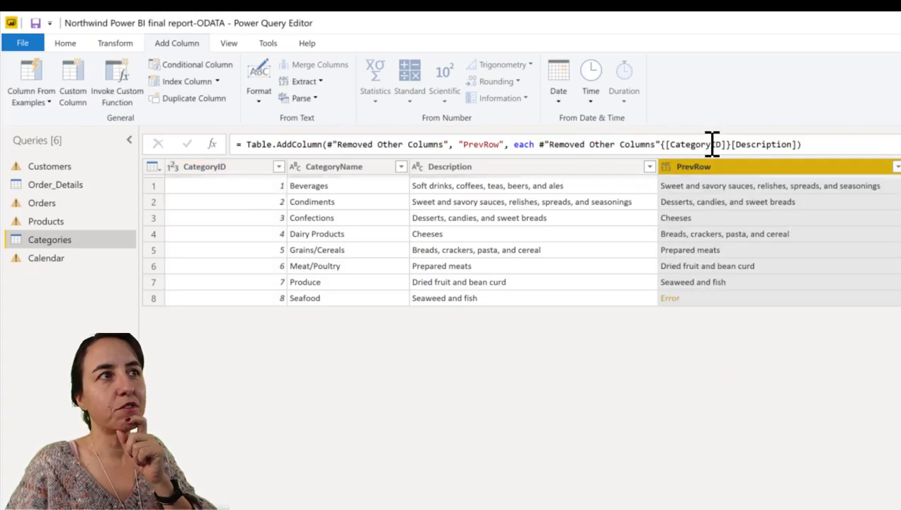
{"action": "double_click", "coordinate": [514, 144]}
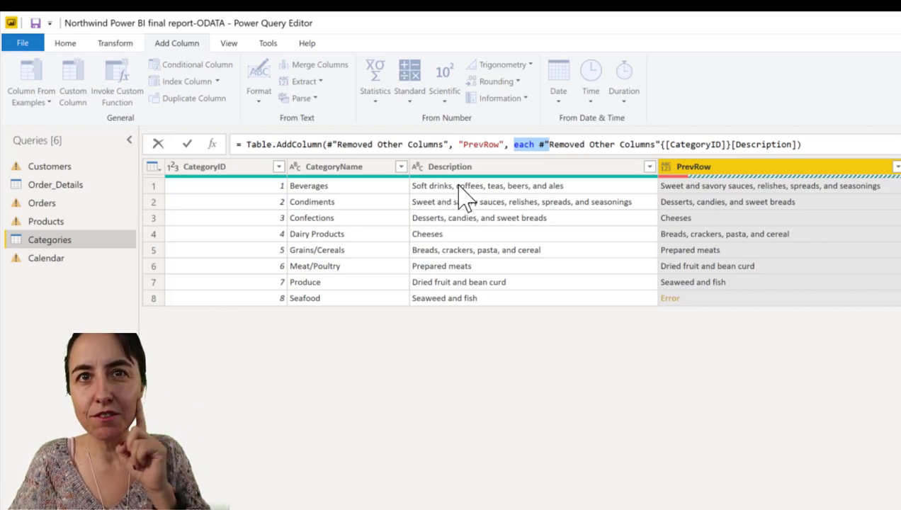
{"action": "key", "text": "Return"}
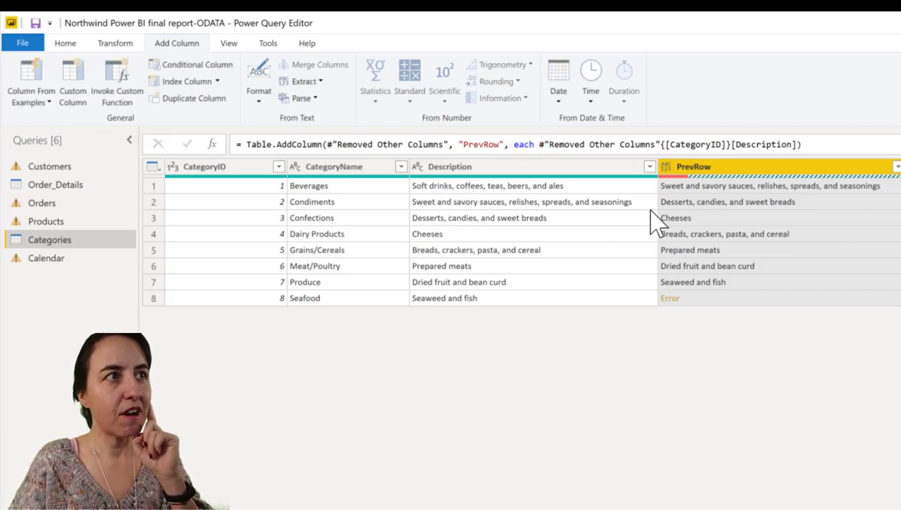
{"action": "left_click", "coordinate": [722, 203]}
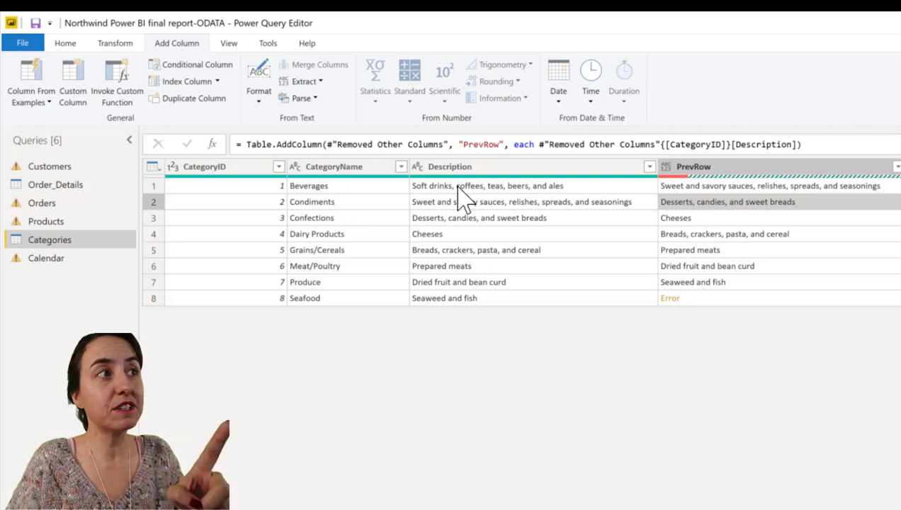
{"action": "left_click", "coordinate": [729, 150]}
Shift the PrevRow lookup to {[CategoryID]-2} and check the Error in row 1.
{"action": "type", "text": "-2"}
{"action": "key", "text": "Return"}
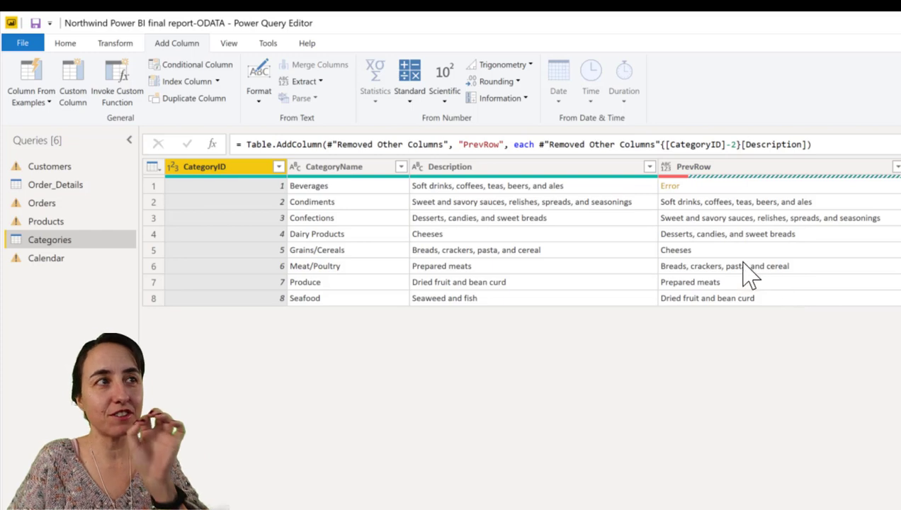
{"action": "left_click", "coordinate": [717, 189]}
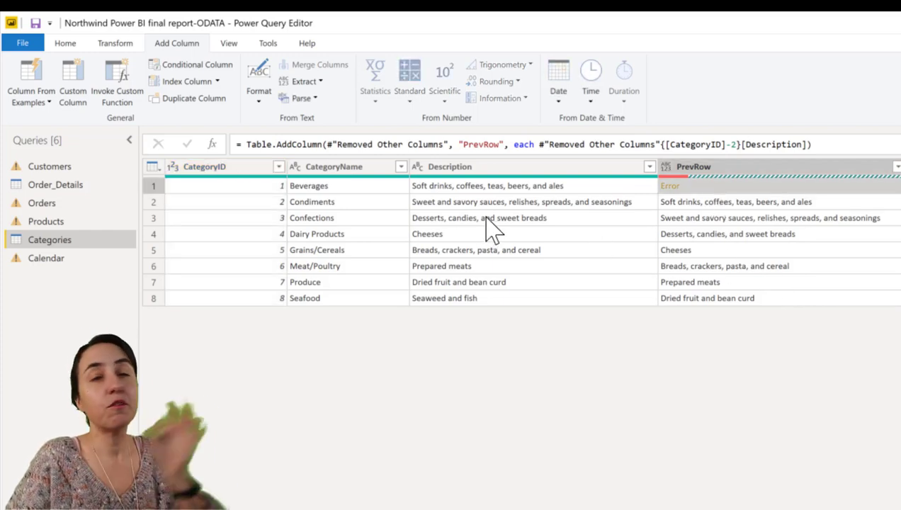
Prefix the PrevRow formula with 'if [CategoryID]=1 then null else' and review the results.
{"action": "left_click", "coordinate": [538, 144]}
{"action": "type", "text": "if "}
{"action": "type", "text": "[categ"}
{"action": "key", "text": "BackSpace"}
{"action": "key", "text": "BackSpace"}
{"action": "key", "text": "BackSpace"}
{"action": "key", "text": "BackSpace"}
{"action": "key", "text": "BackSpace"}
{"action": "type", "text": "Catego"}
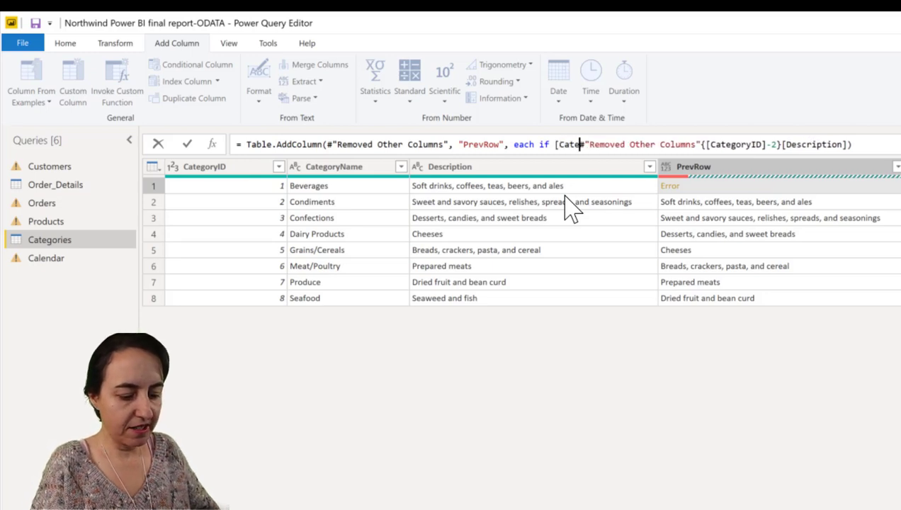
{"action": "type", "text": "ryID"}
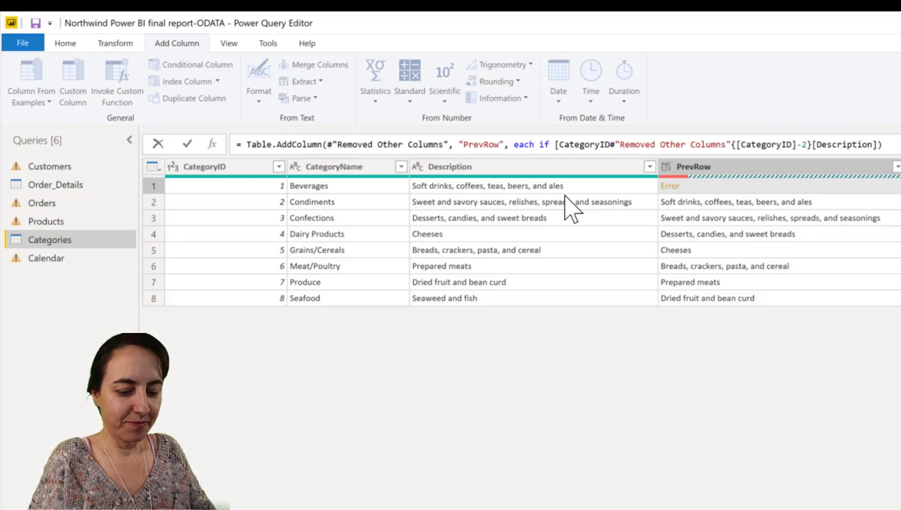
{"action": "type", "text": "]=1 th"}
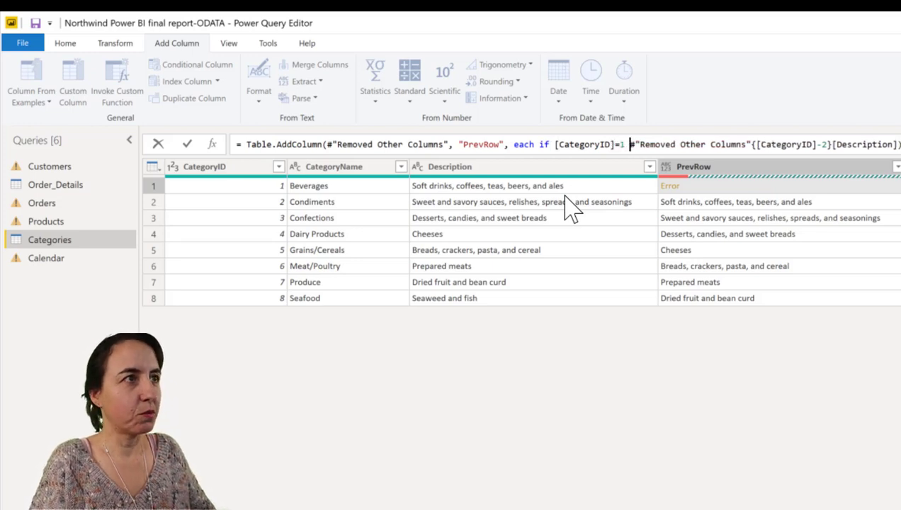
{"action": "type", "text": "en null "}
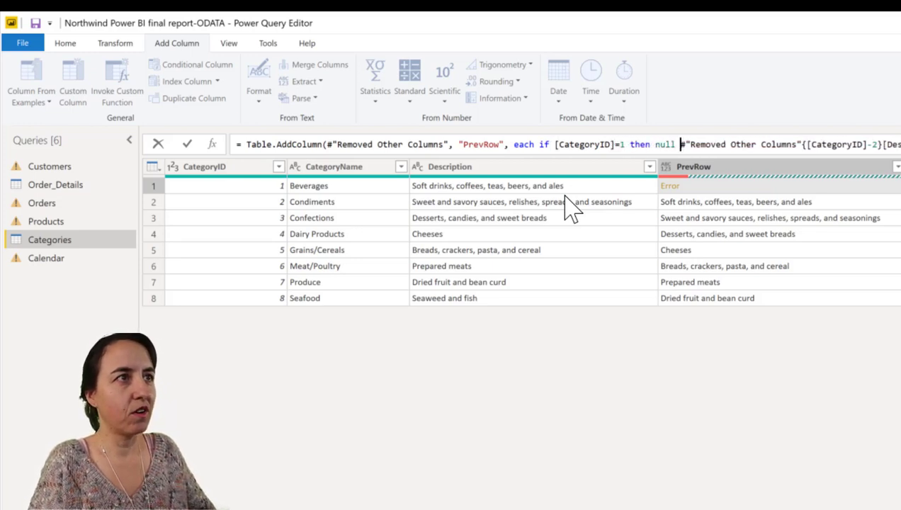
{"action": "type", "text": "else"}
{"action": "key", "text": "Return"}
{"action": "left_click", "coordinate": [659, 225]}
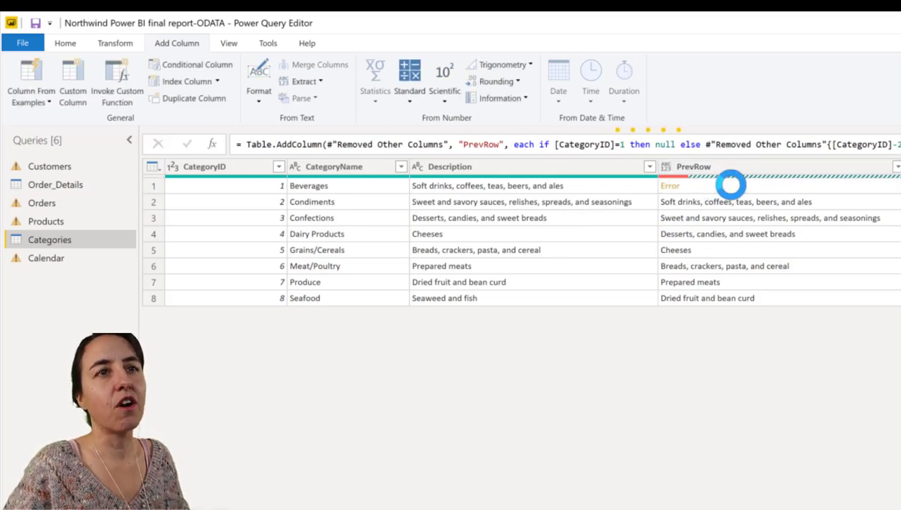